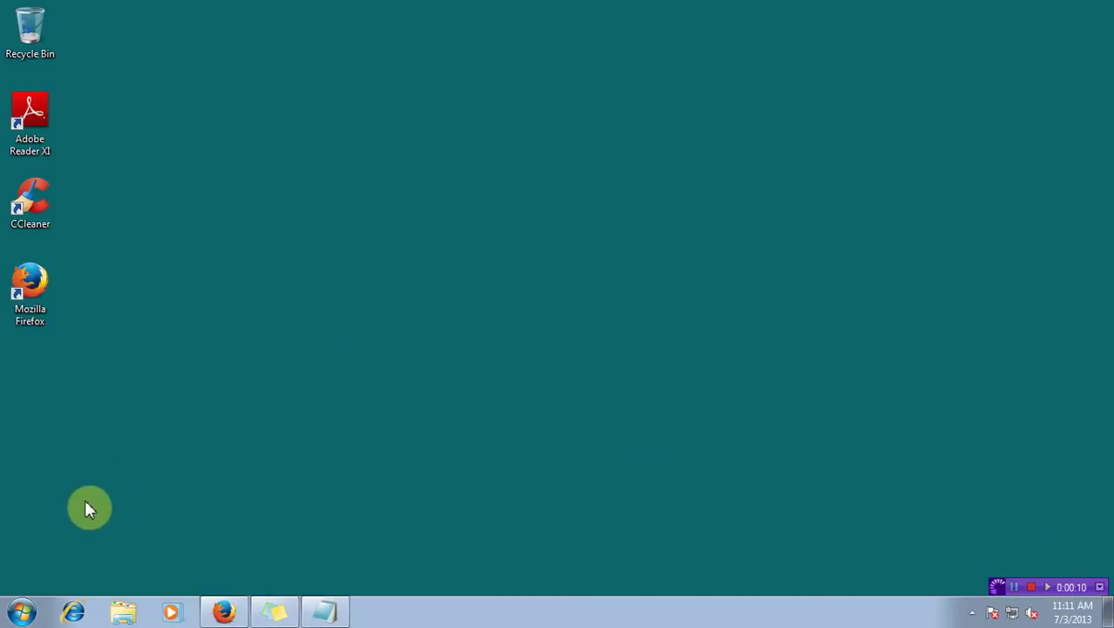
- Open Control Panel from the Start menu to show All Control Panel Items
click(21, 613)
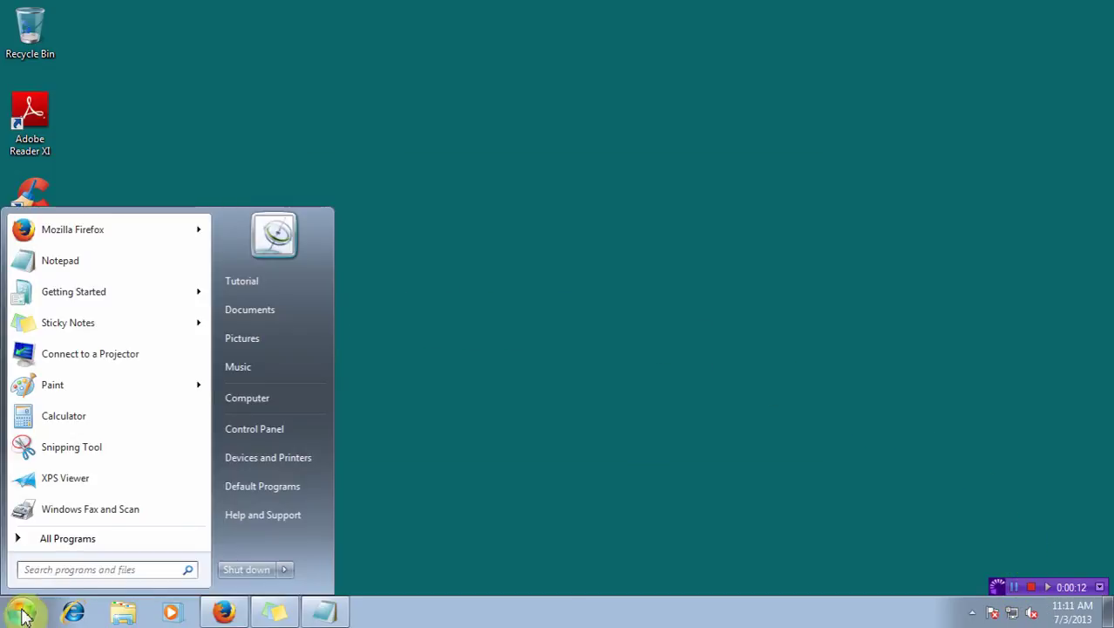
click(263, 434)
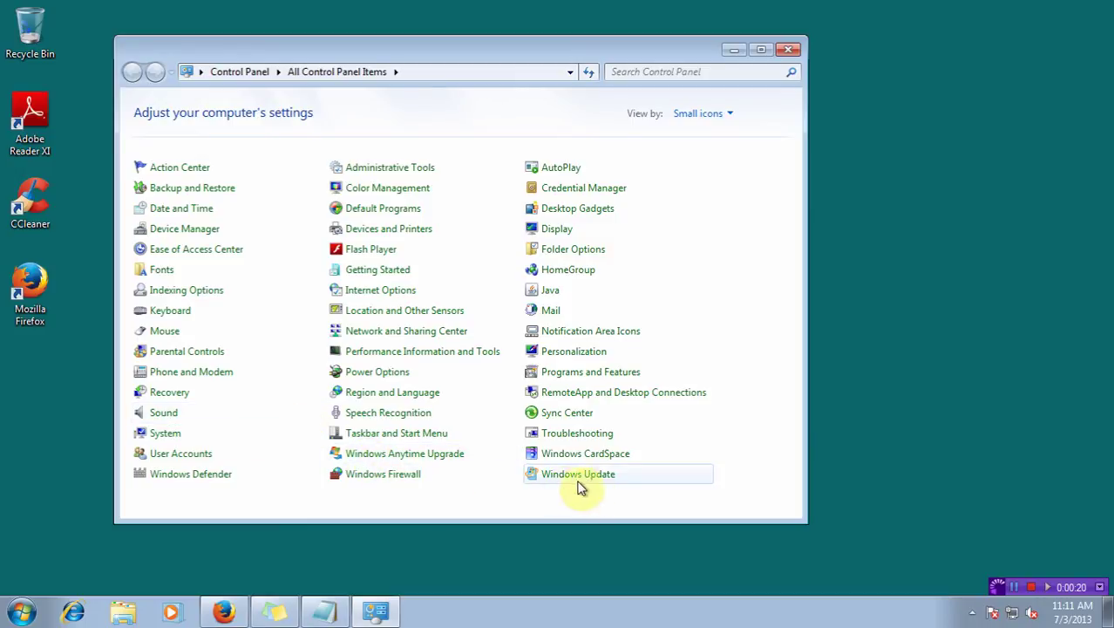
- In Personalization's Screen Saver Settings, replace Mystify with Photos as the screen saver
click(588, 363)
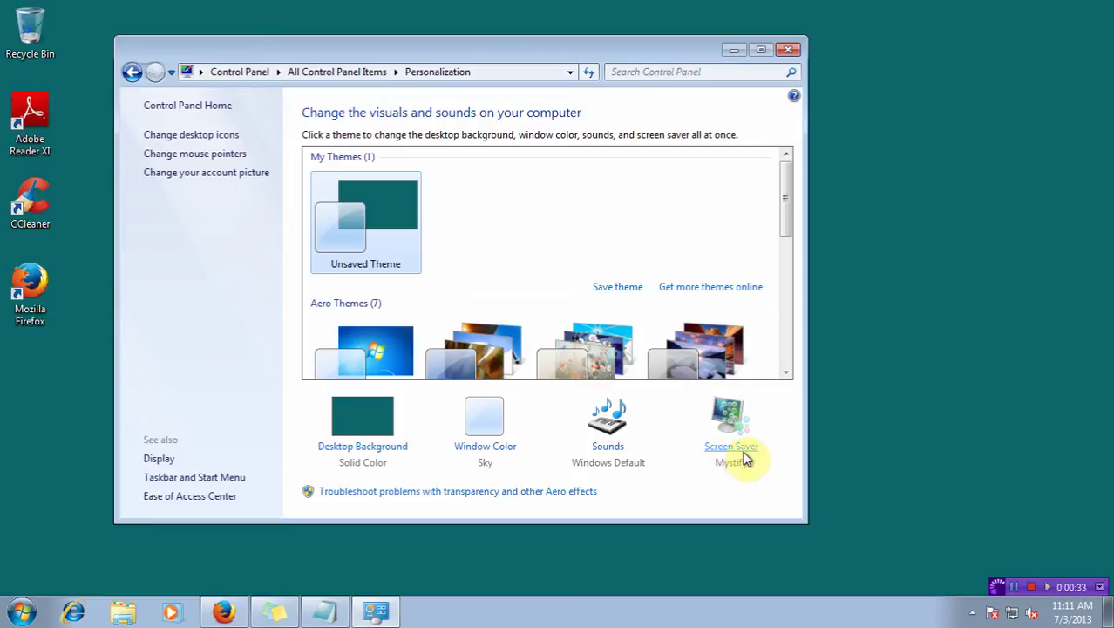
click(747, 457)
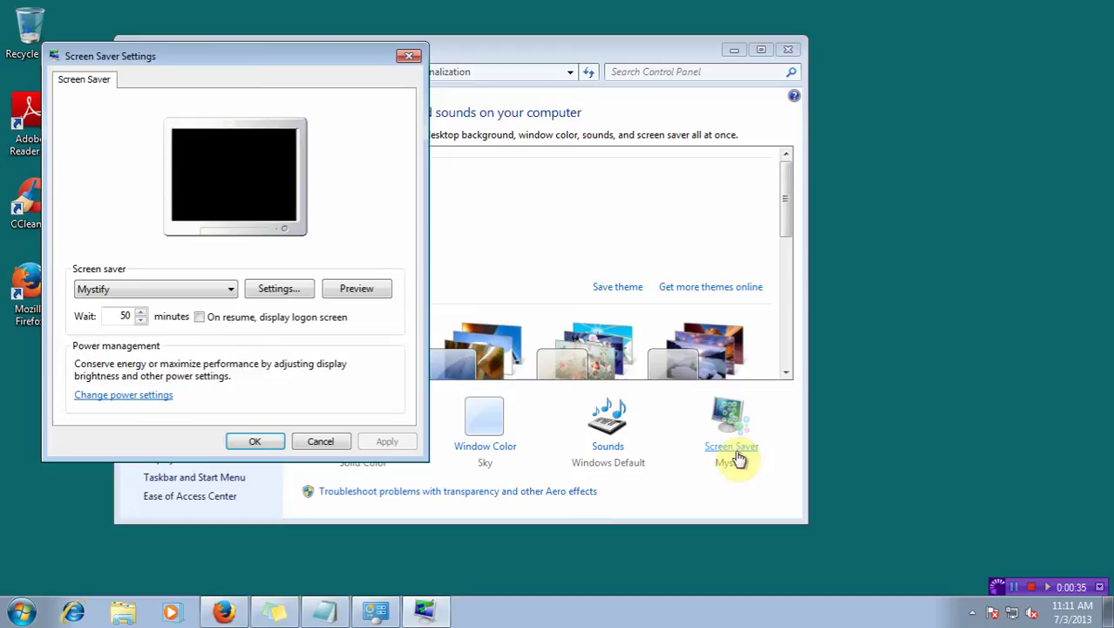
click(158, 290)
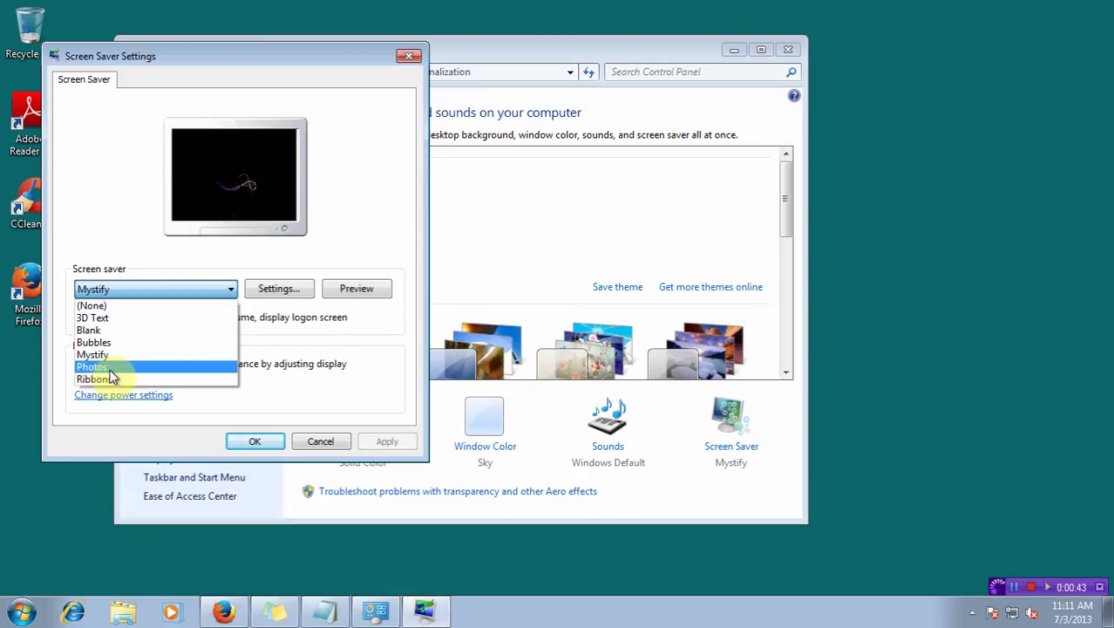
click(110, 370)
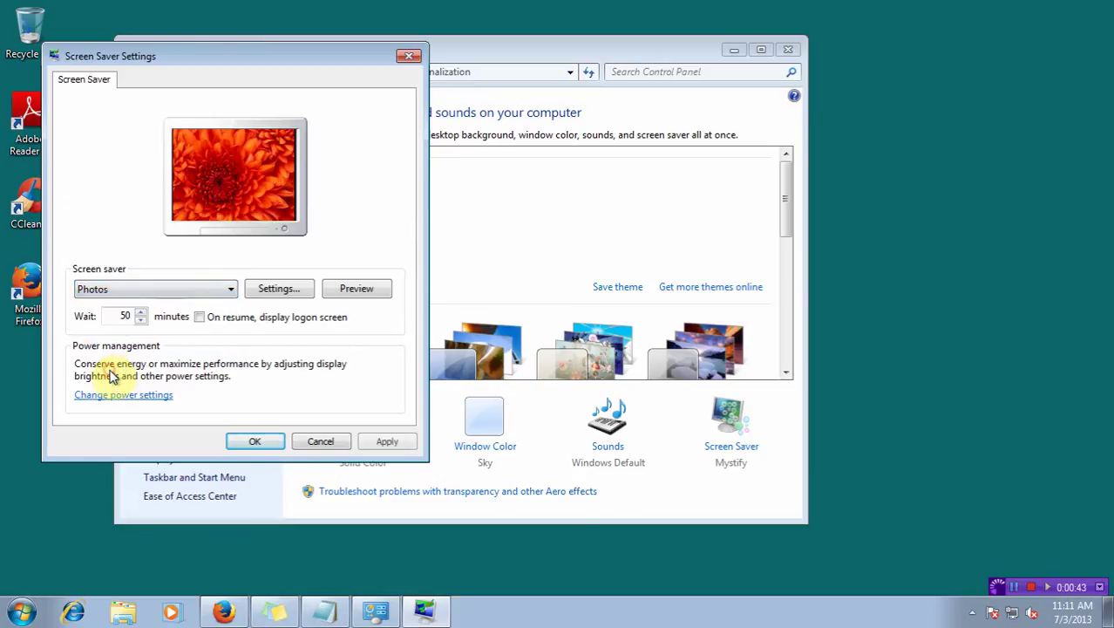
- In the Photos screen saver settings, keep slide show speed at Fast and turn on Shuffle pictures
click(279, 292)
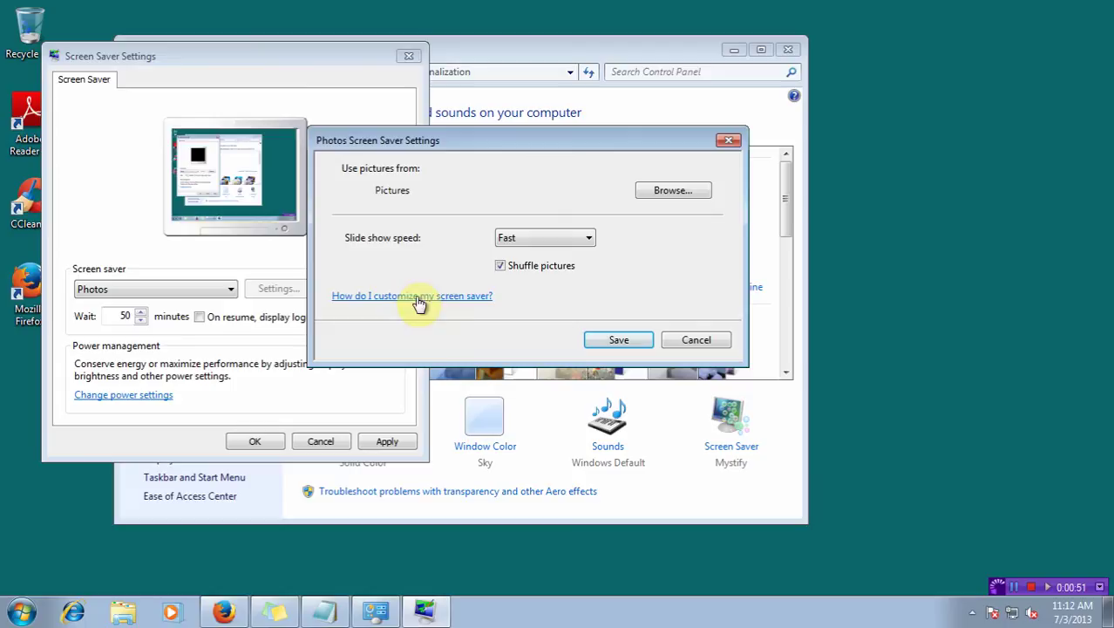
click(514, 237)
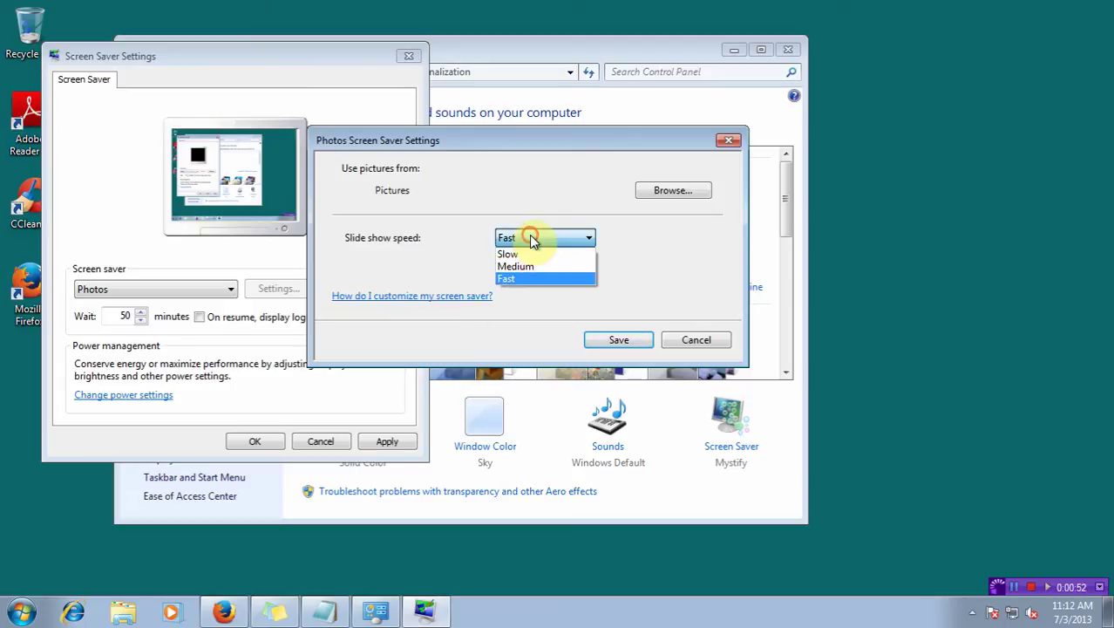
click(543, 279)
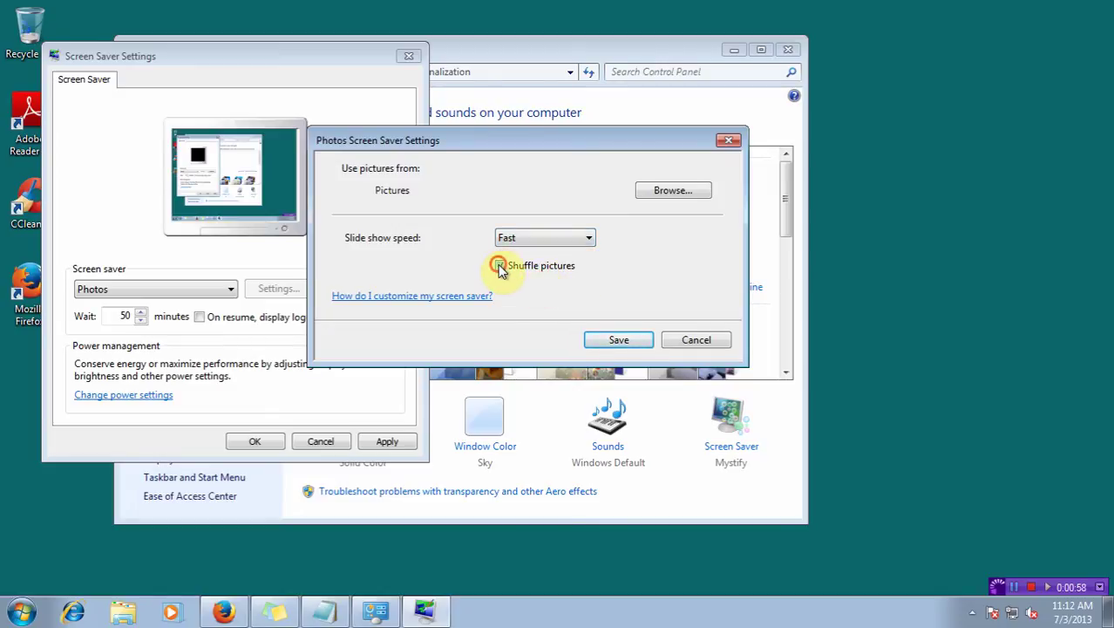
click(500, 266)
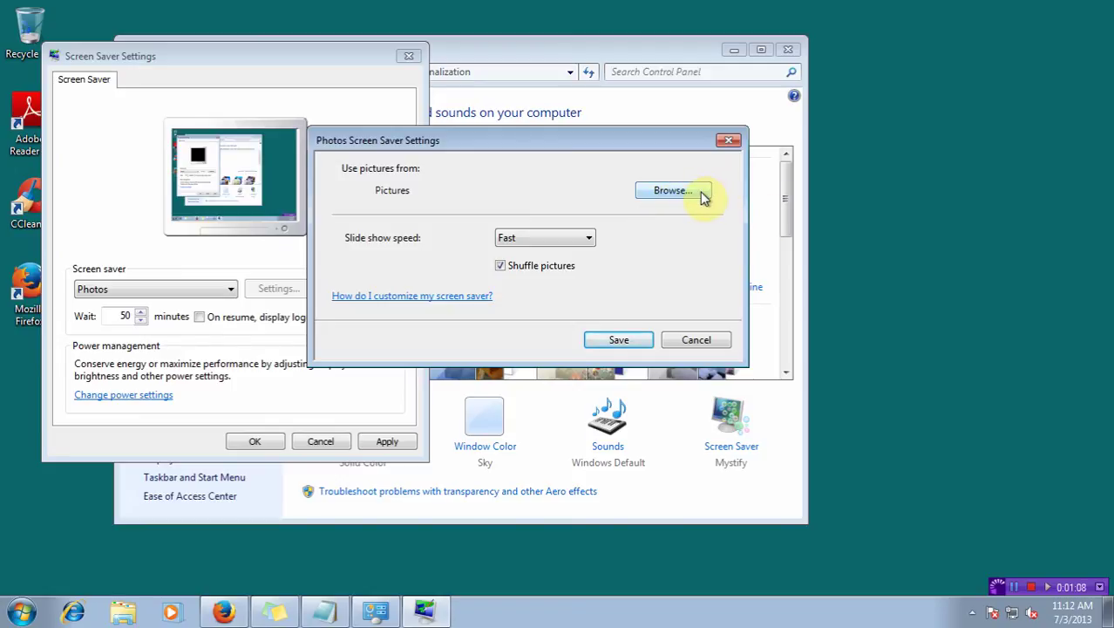
- Use Libraries > Pictures as the Photos picture folder and save the options
click(702, 199)
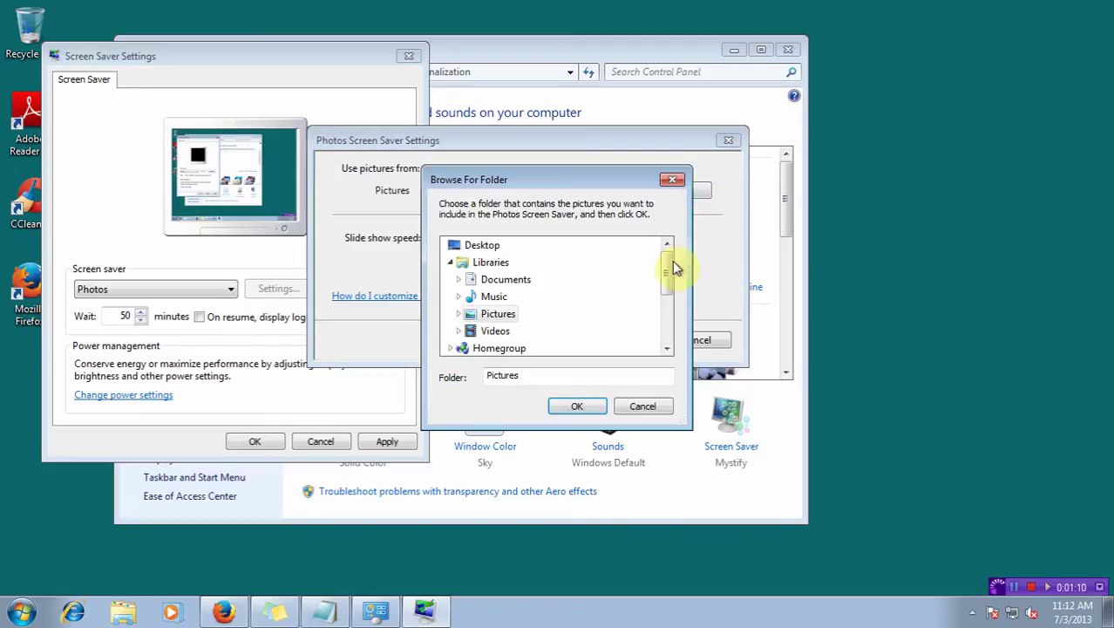
drag(668, 275, 668, 281)
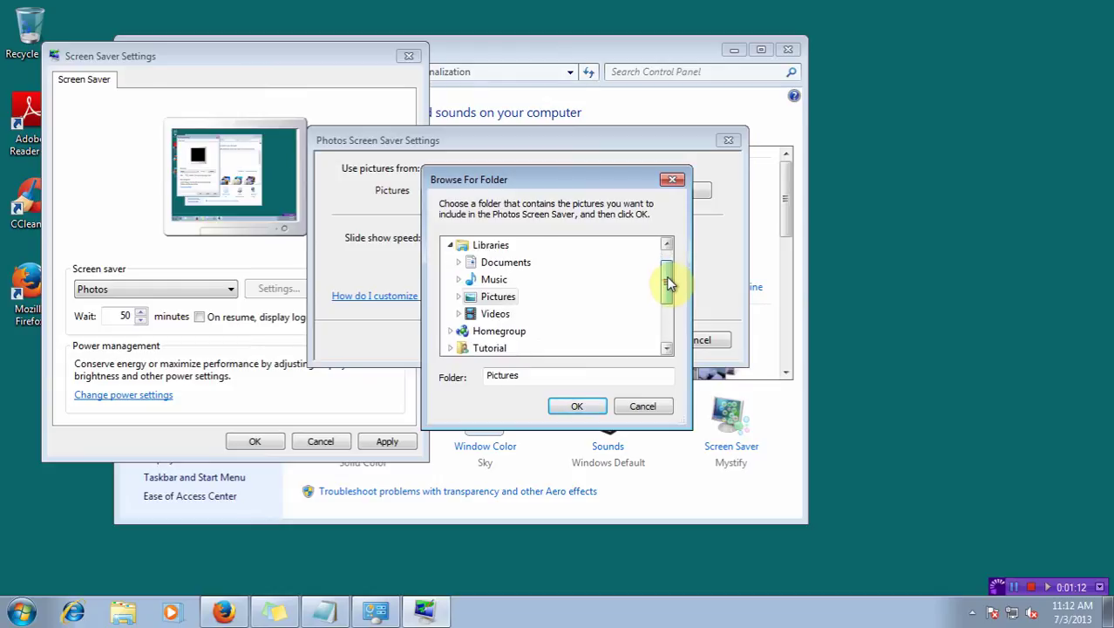
click(460, 298)
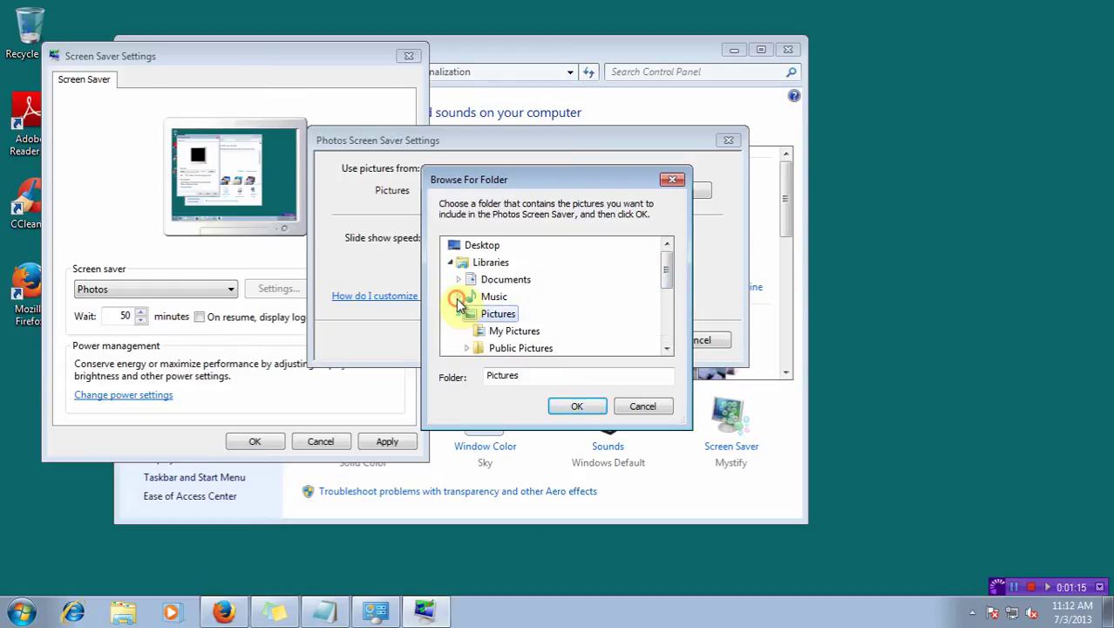
click(668, 350)
click(668, 349)
click(667, 349)
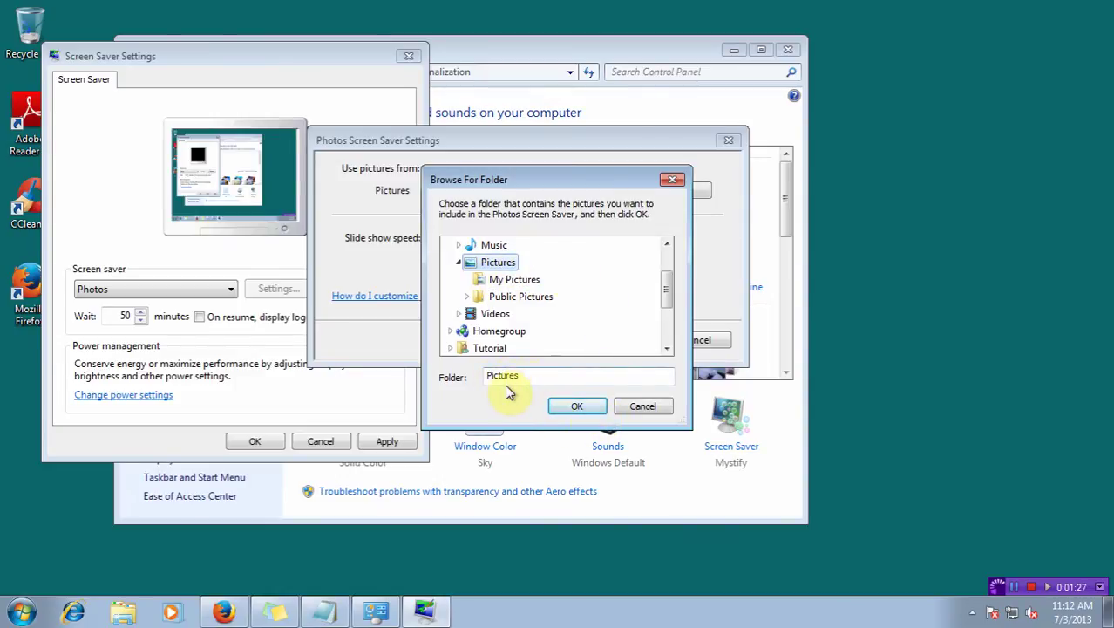
click(571, 407)
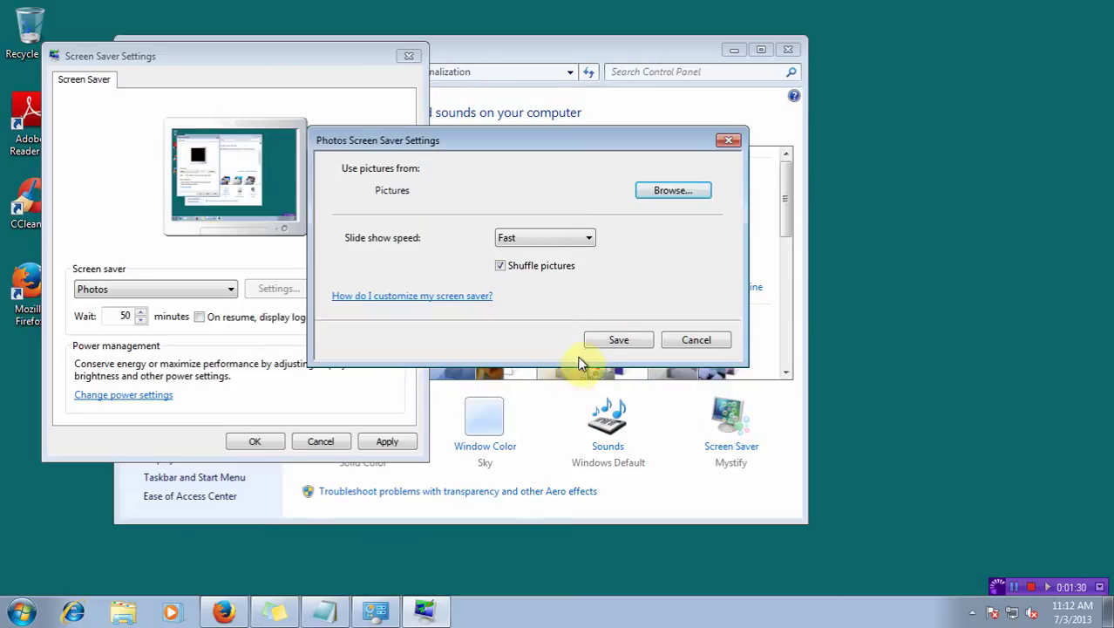
click(638, 346)
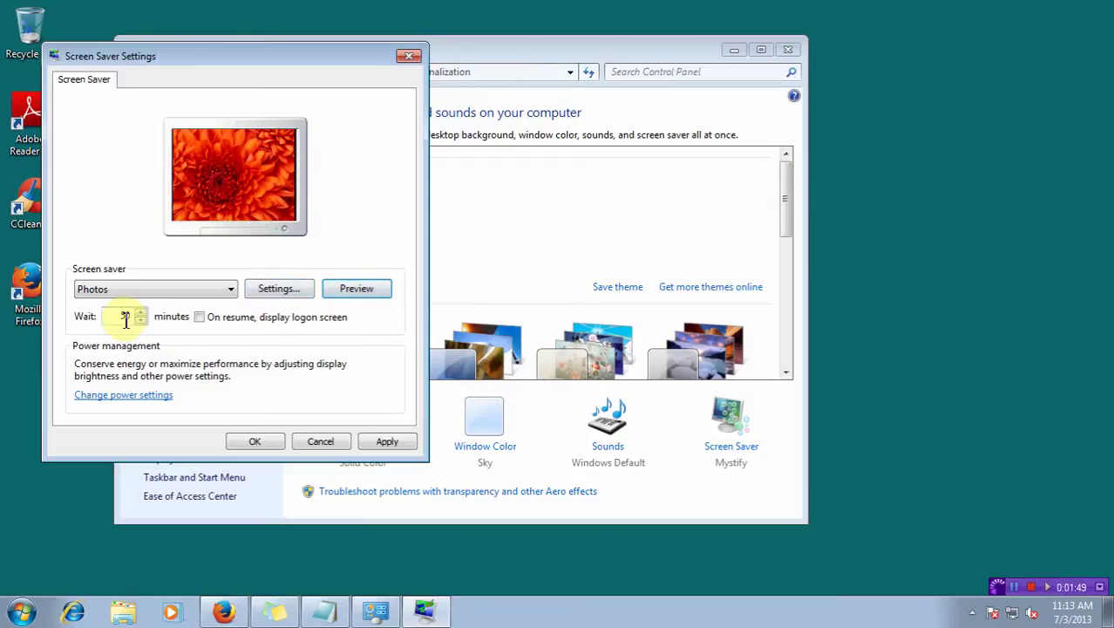
- Change the screen saver wait from 50 to 10 minutes and apply it
click(126, 316)
double_click(129, 315)
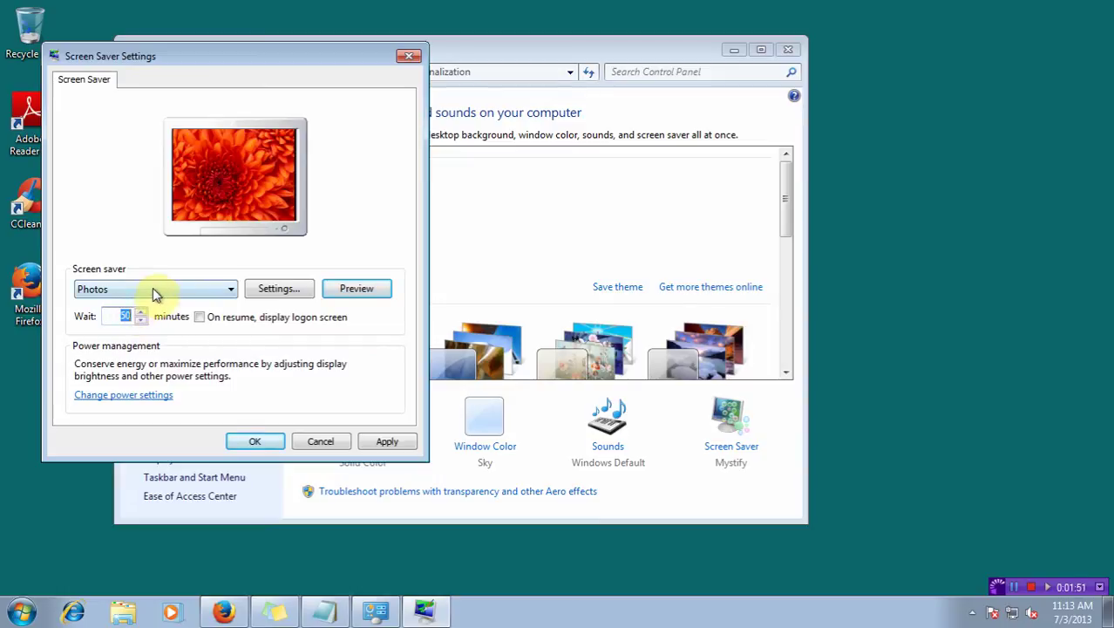
text(10)
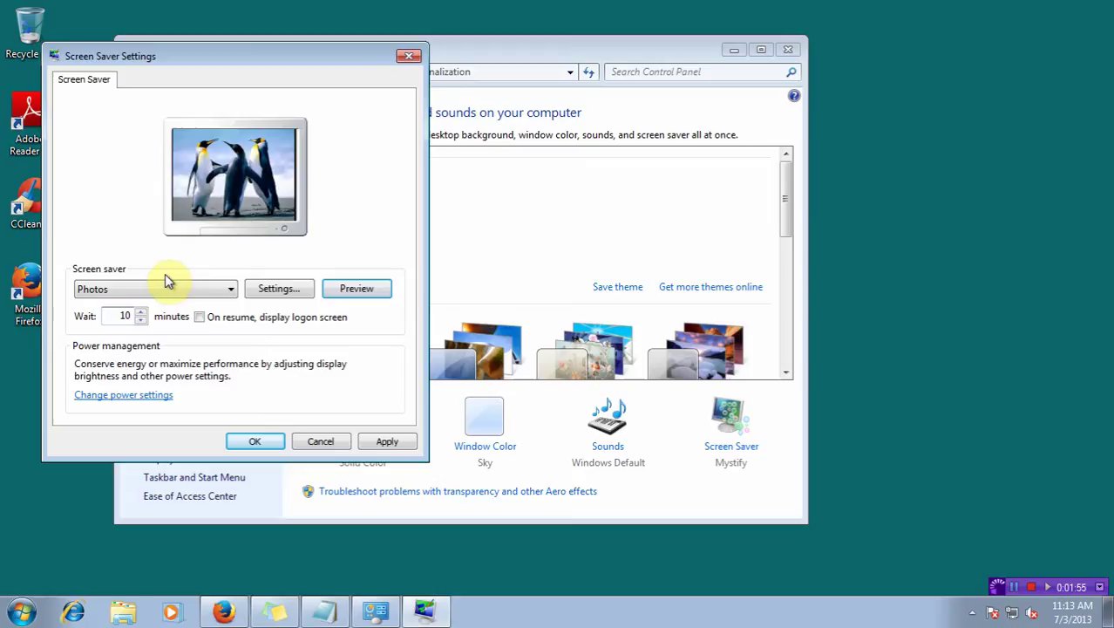
click(387, 445)
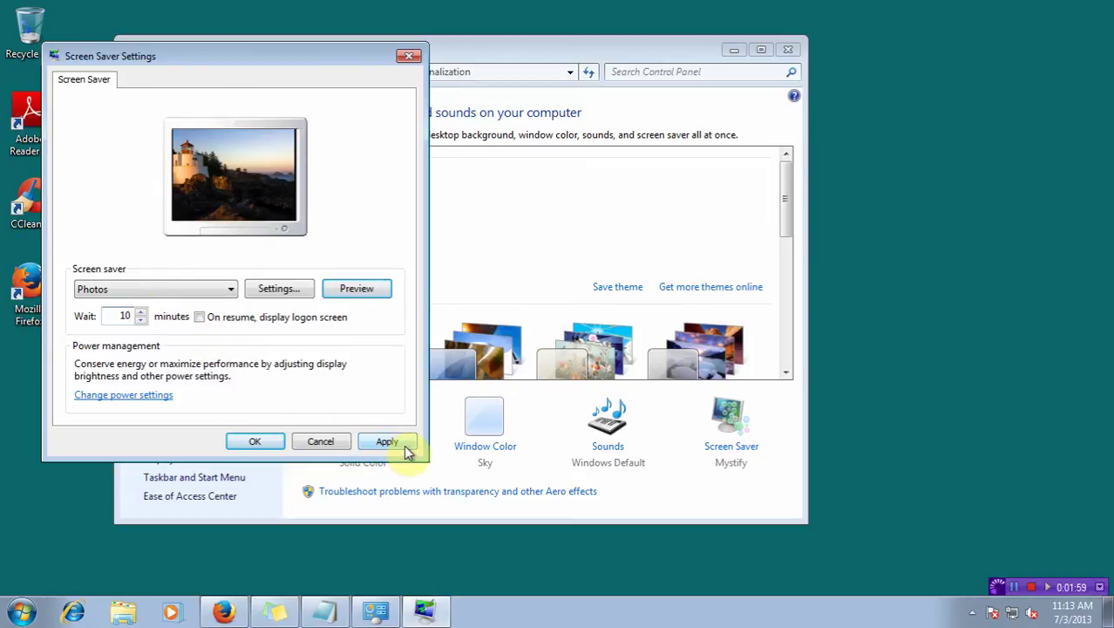
click(405, 449)
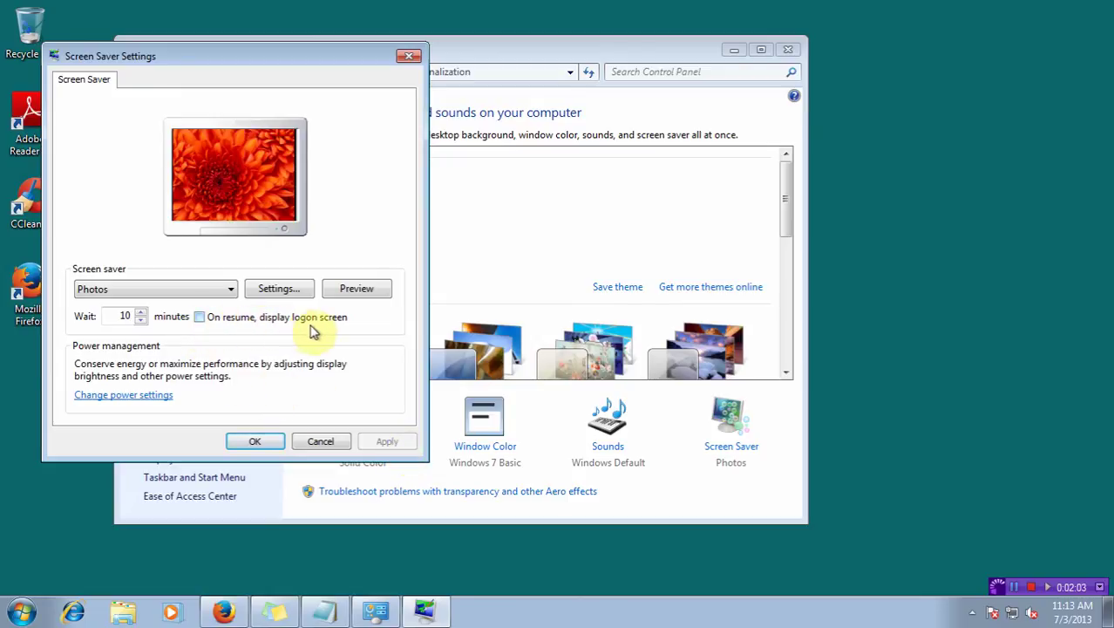
- Turn off 'On resume, display logon screen', apply, and confirm with OK
click(200, 317)
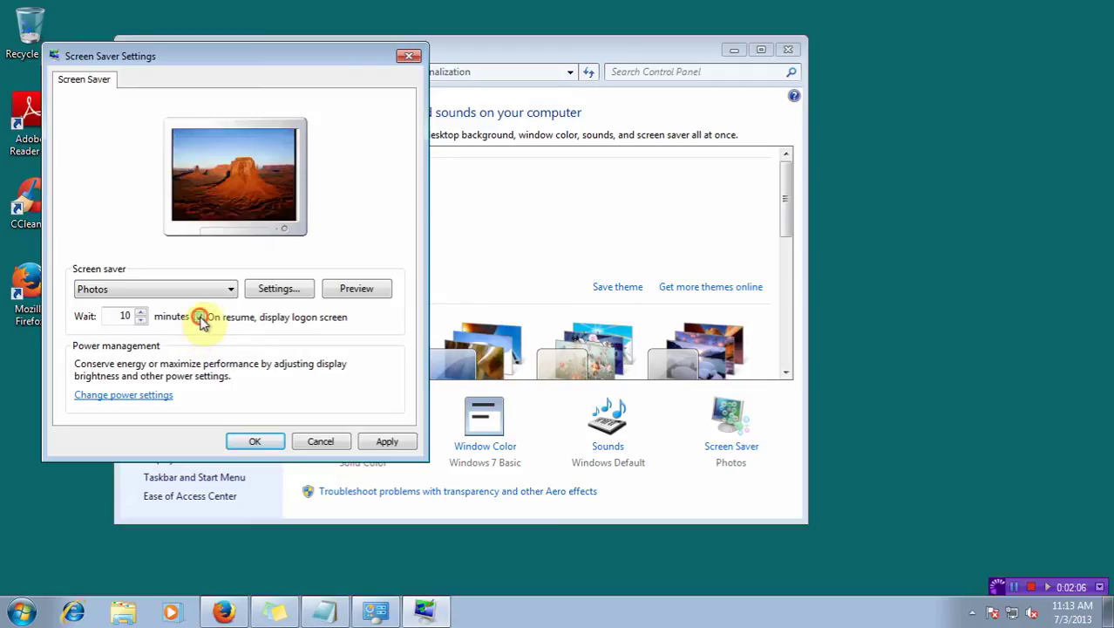
click(200, 317)
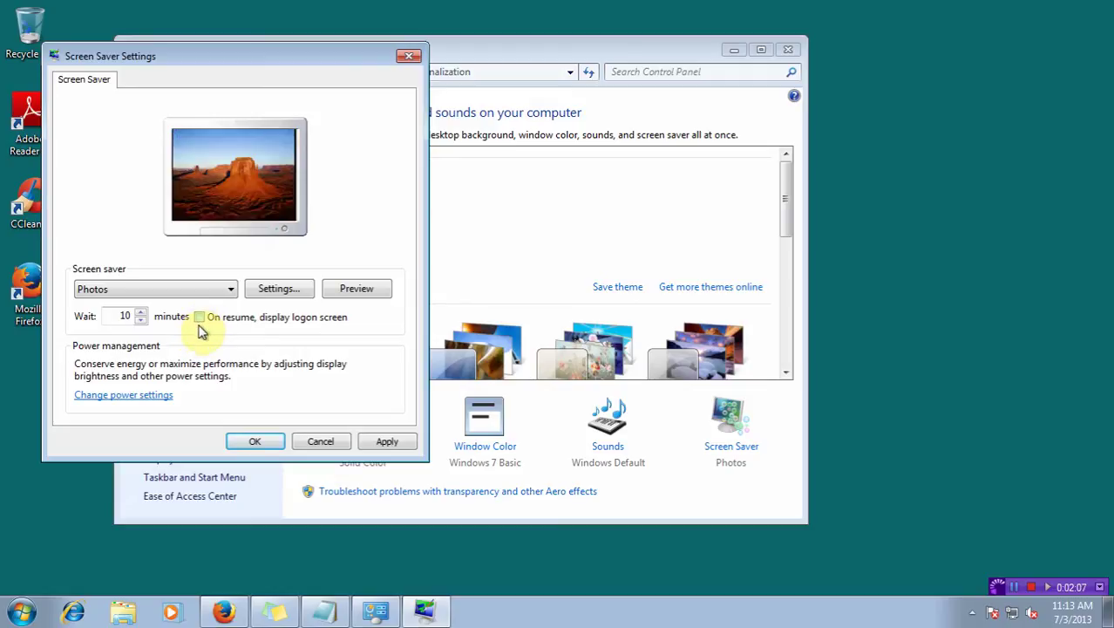
click(380, 442)
click(254, 442)
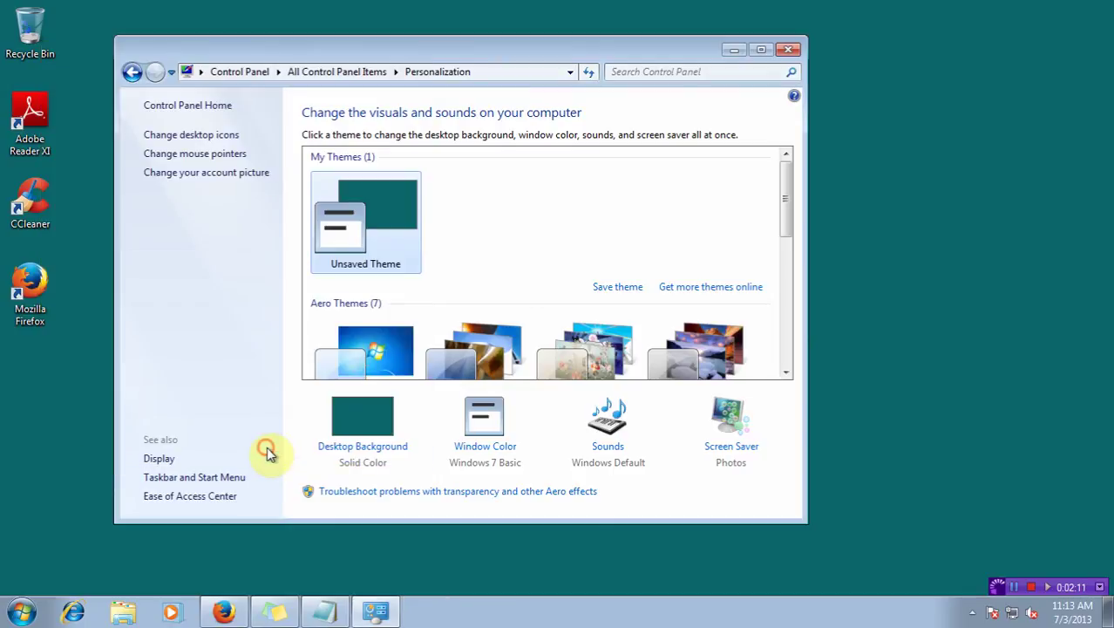
- Close Personalization, reopen it from the desktop's Personalize menu, and select Photos as screen saver
click(790, 51)
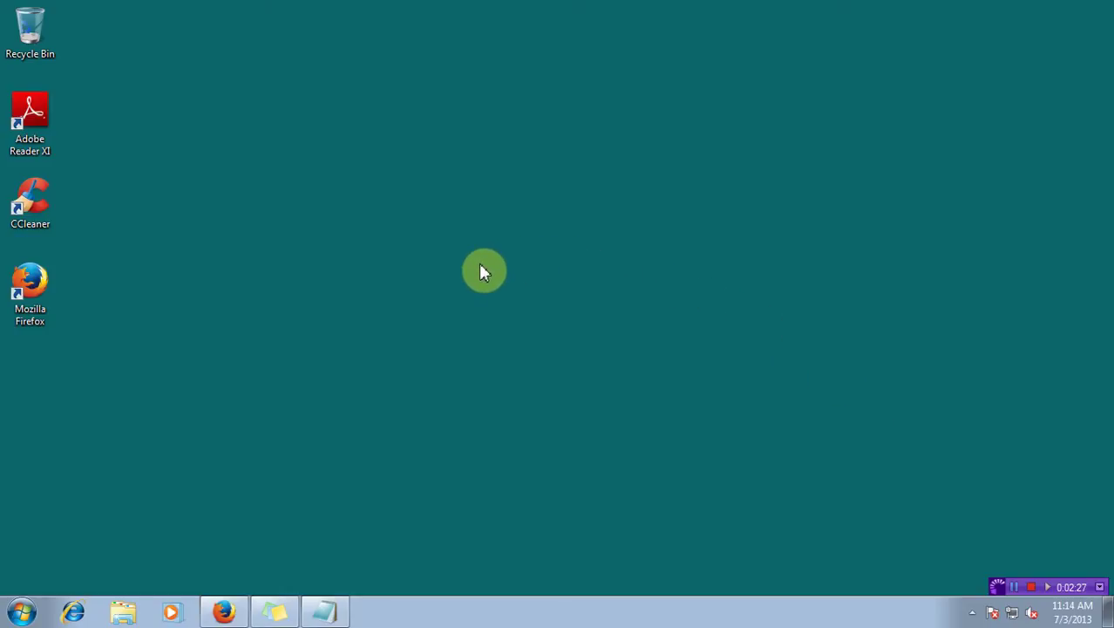
right_click(456, 274)
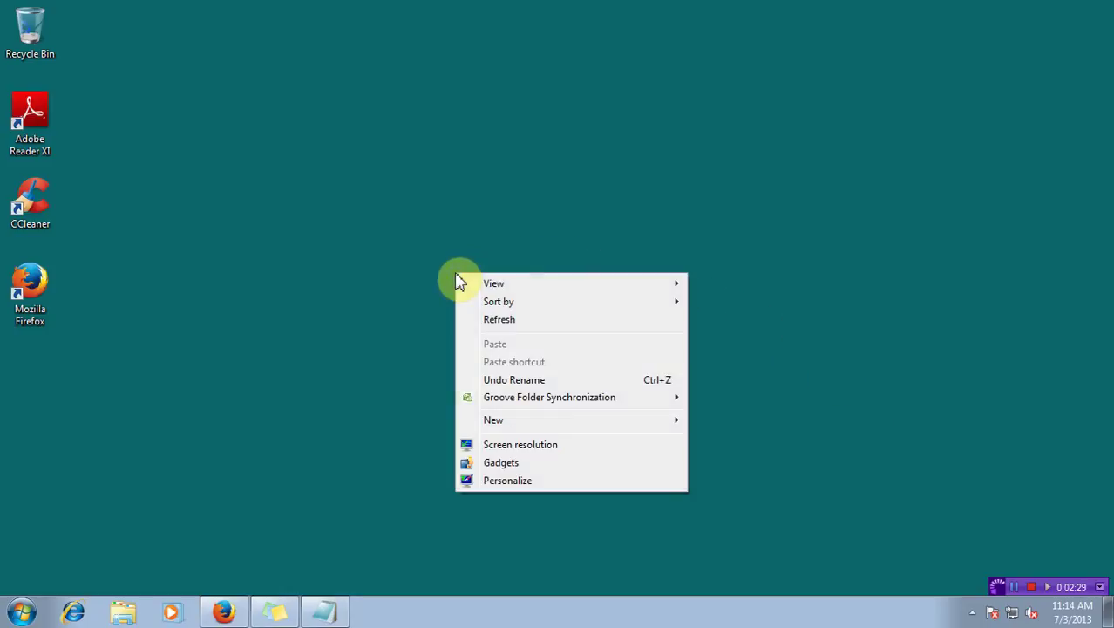
click(518, 484)
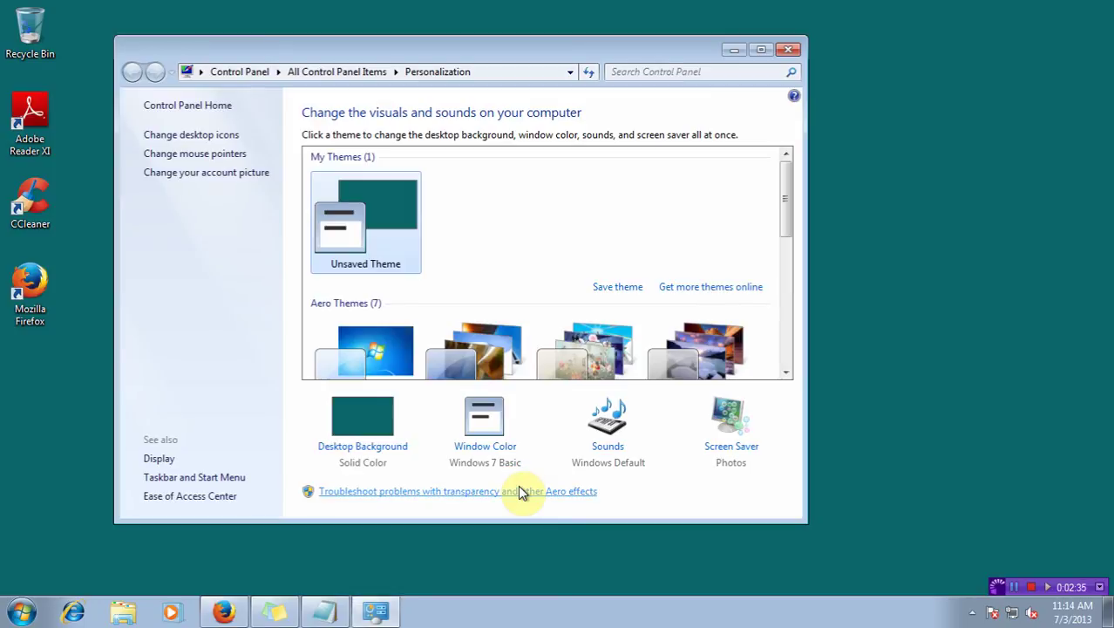
click(733, 447)
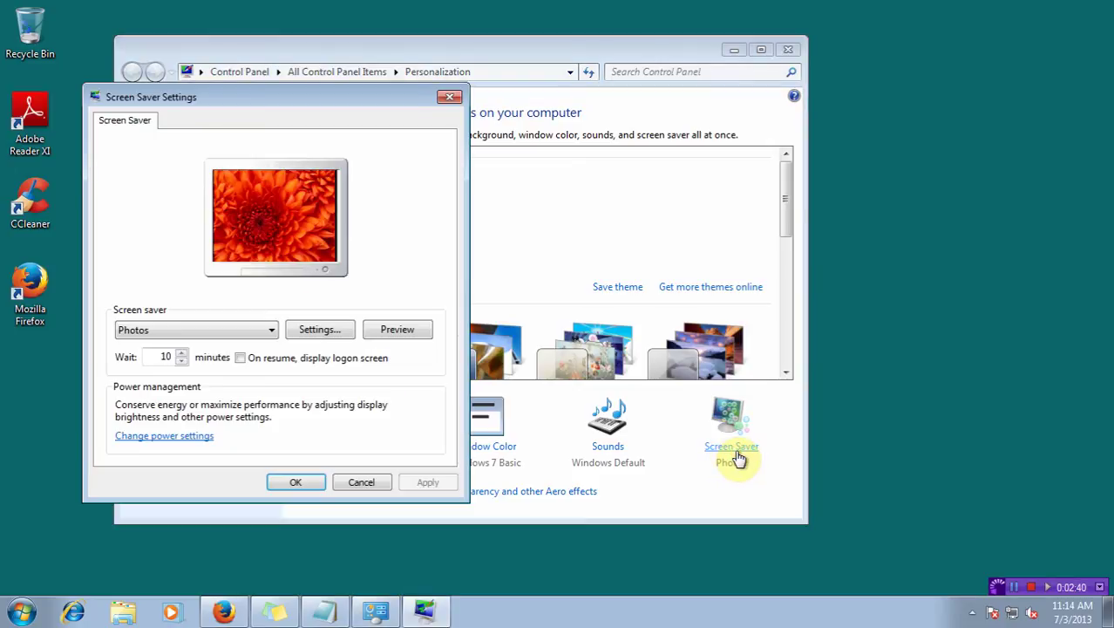
click(195, 328)
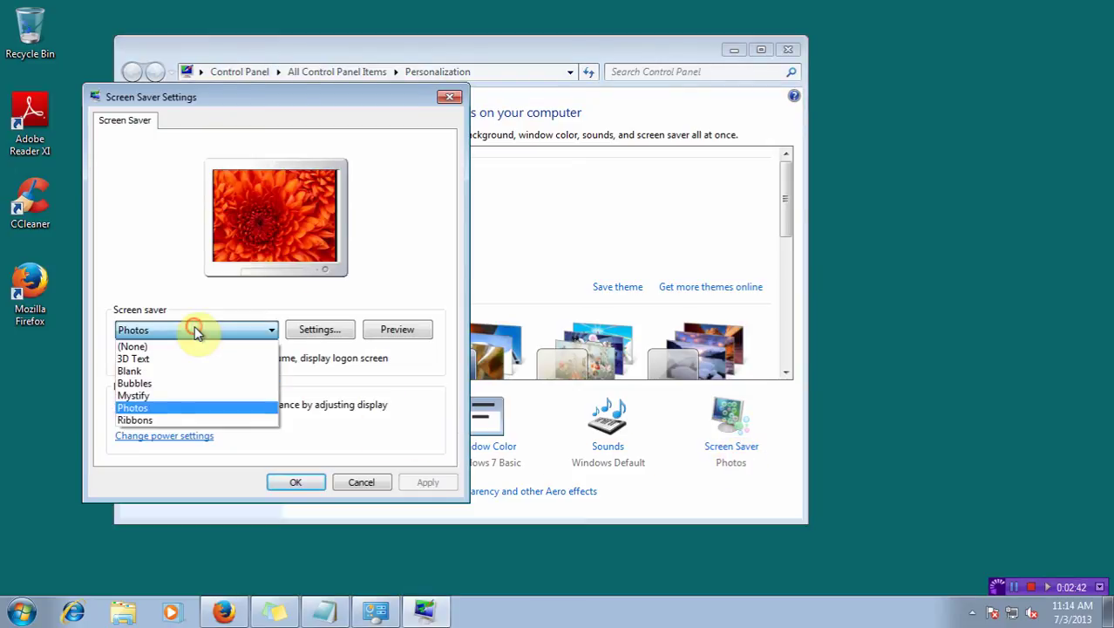
click(187, 407)
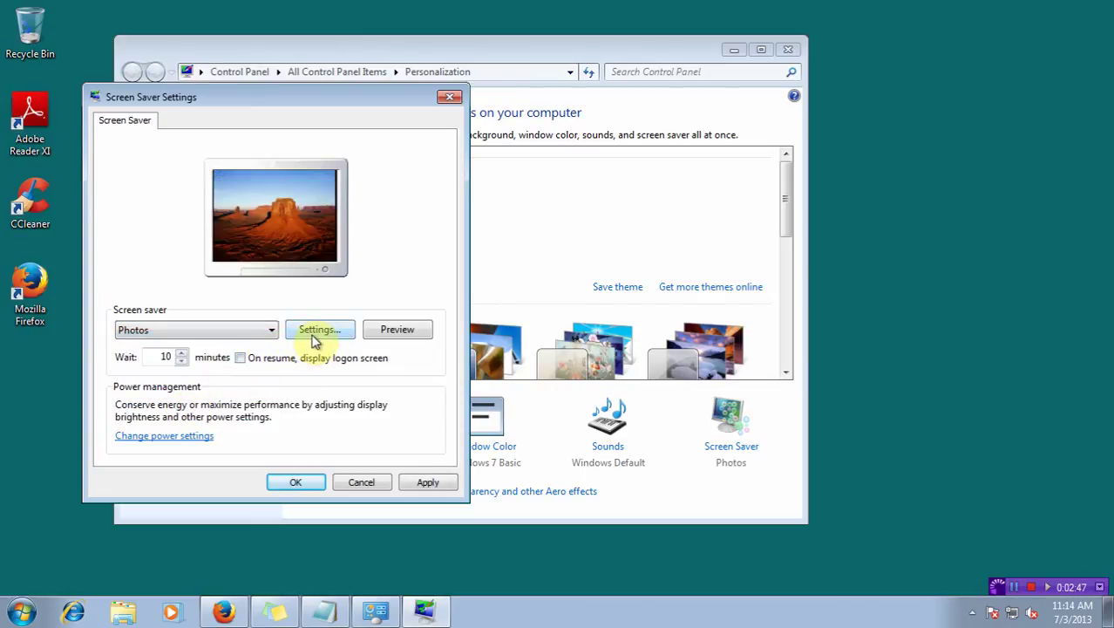
- In the Photos settings, set the picture folder to the Pictures library
click(322, 339)
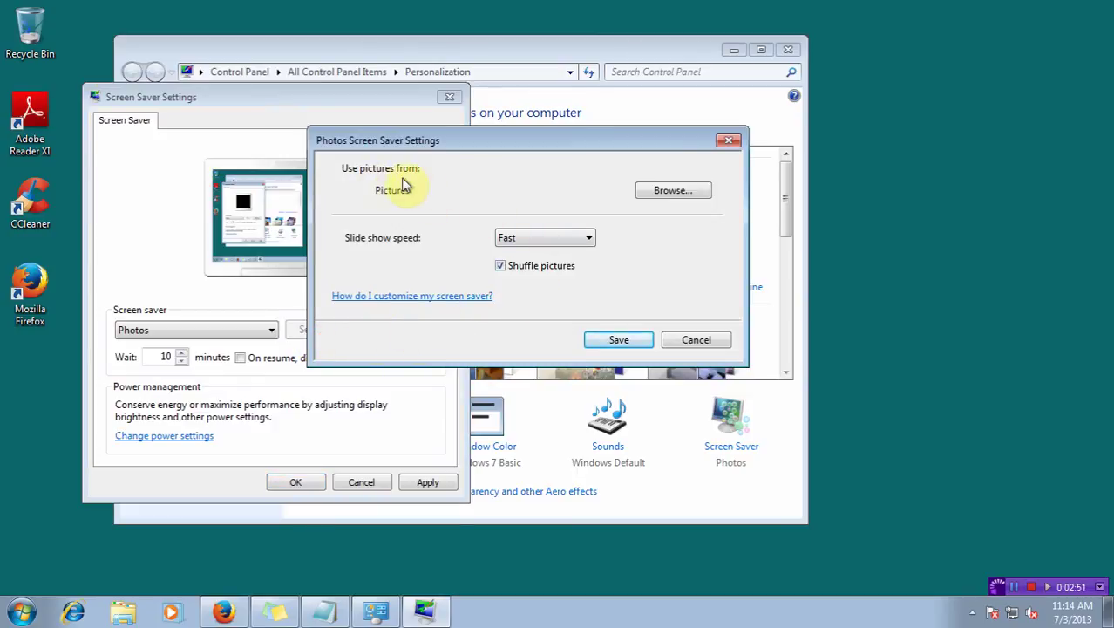
click(673, 191)
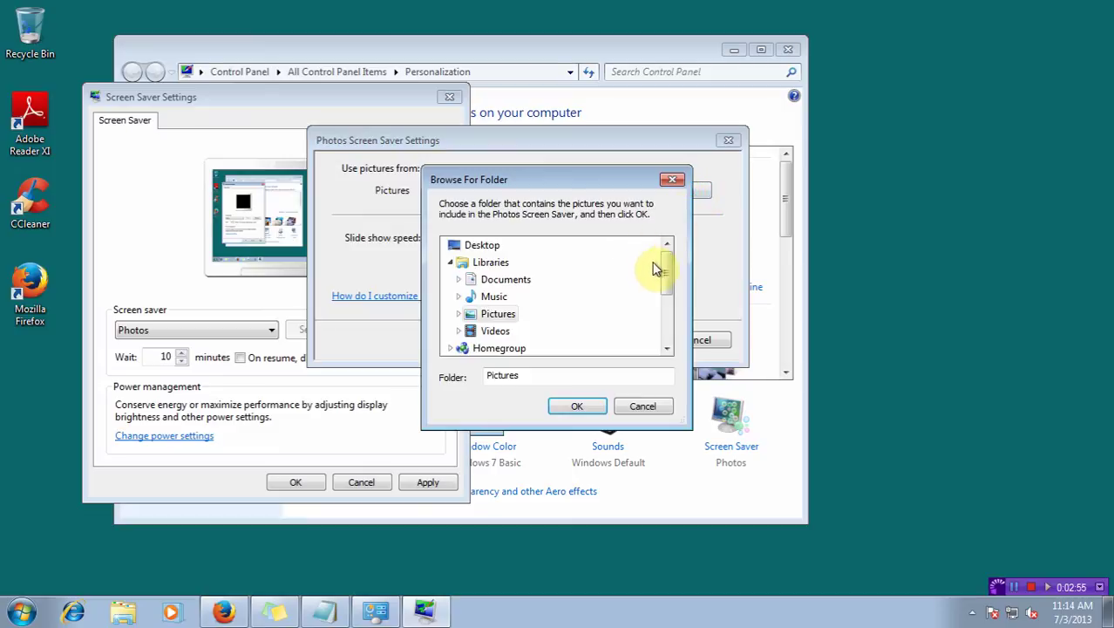
drag(679, 275, 652, 171)
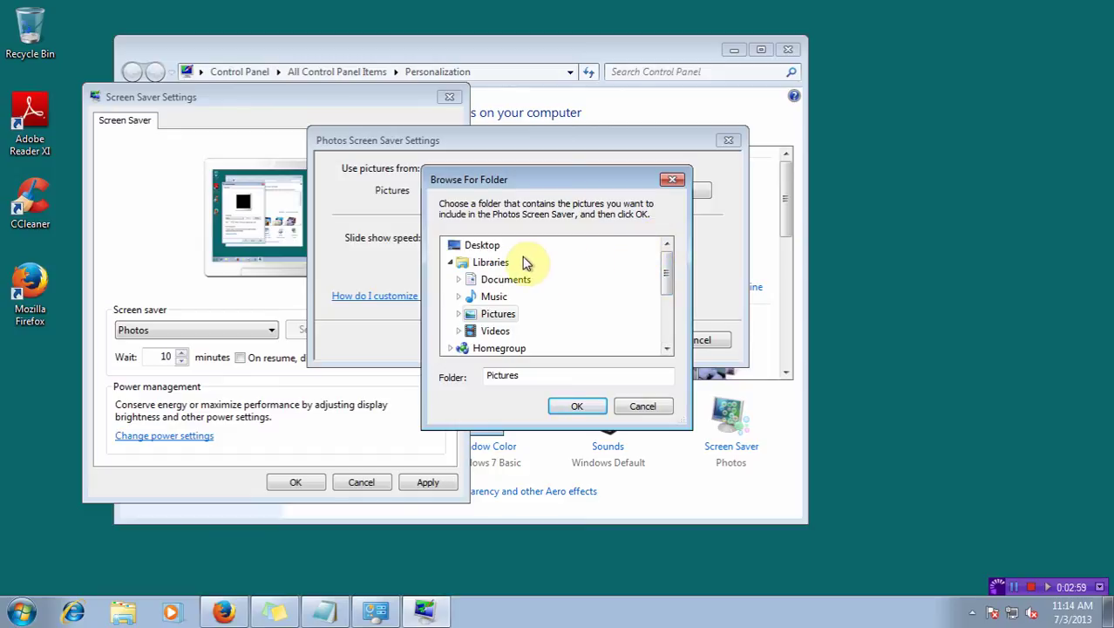
click(493, 314)
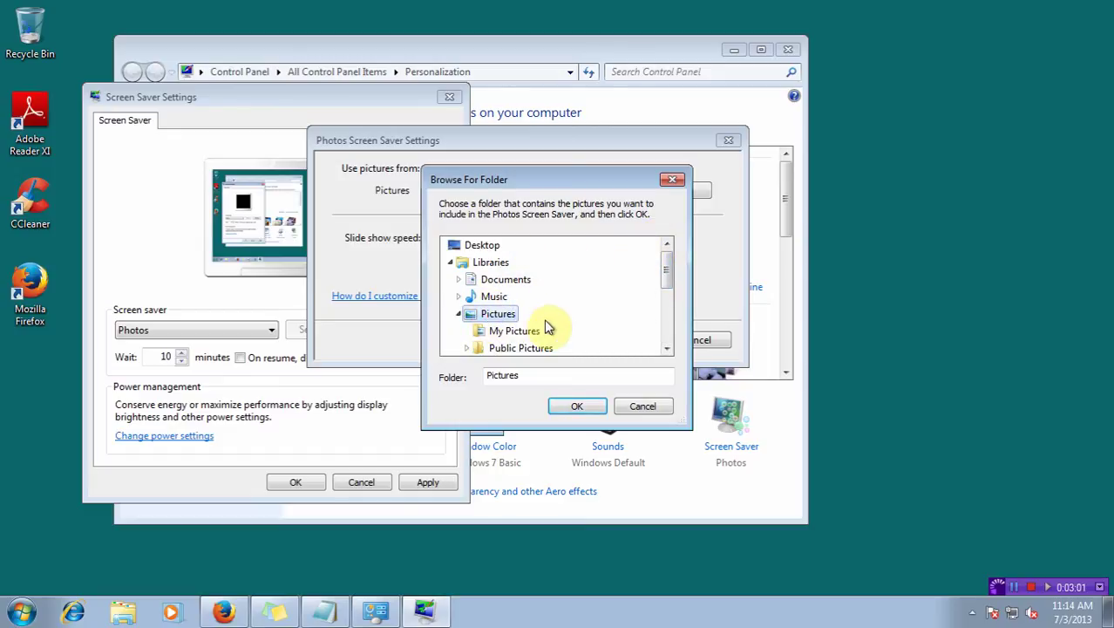
click(578, 407)
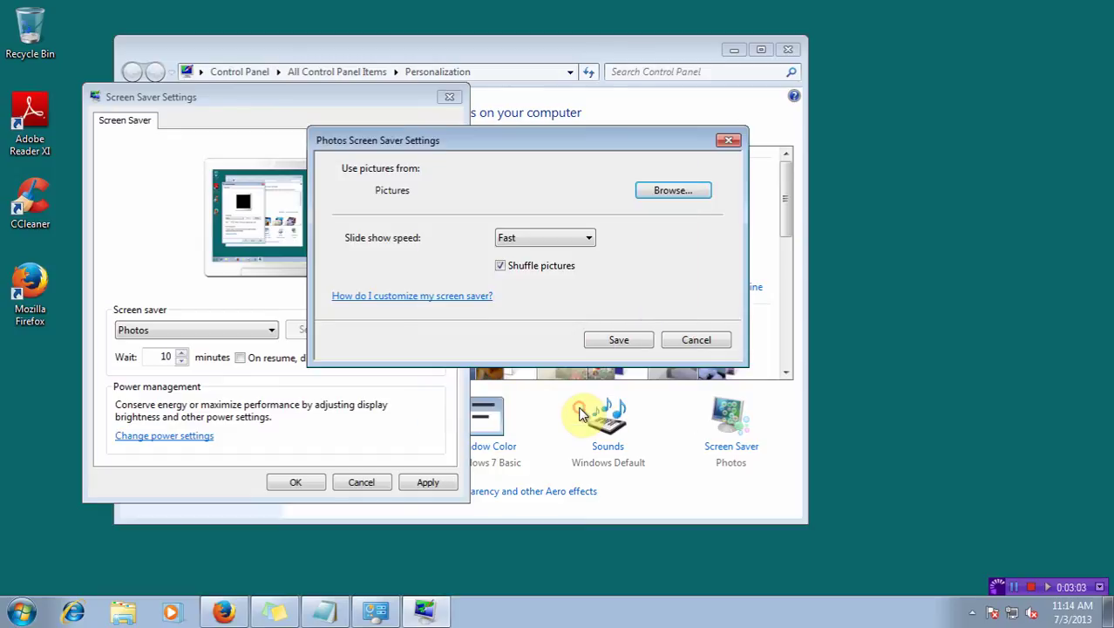
- Set slide show speed to Medium with shuffle off and save the Photos options
click(534, 245)
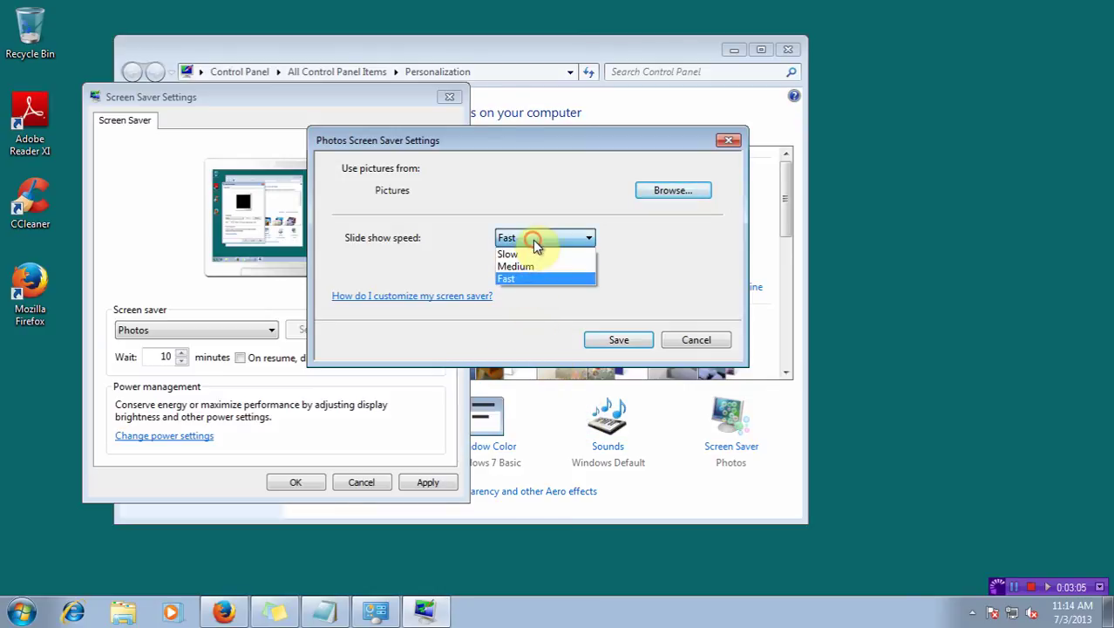
click(579, 267)
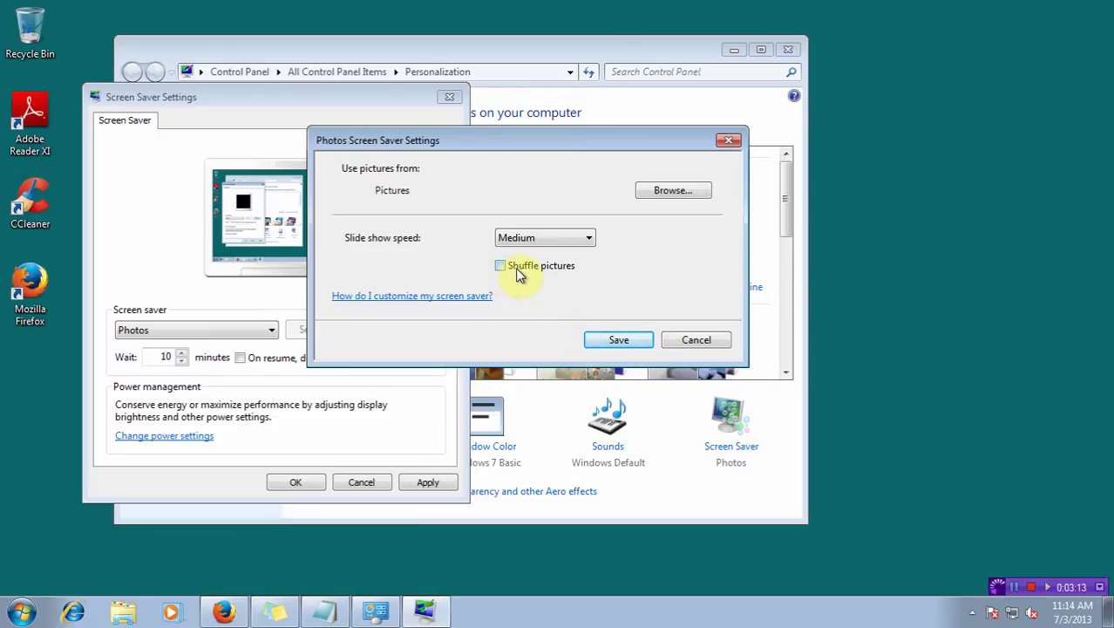
click(633, 344)
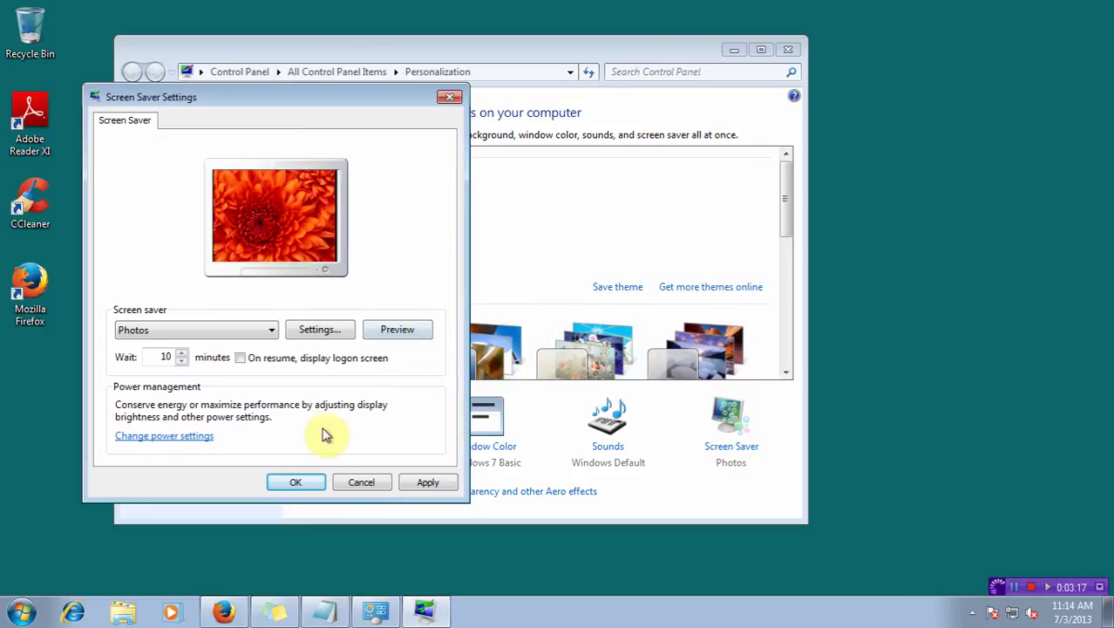
- Apply and OK the Photos screen saver settings, then close the Personalization window
click(443, 488)
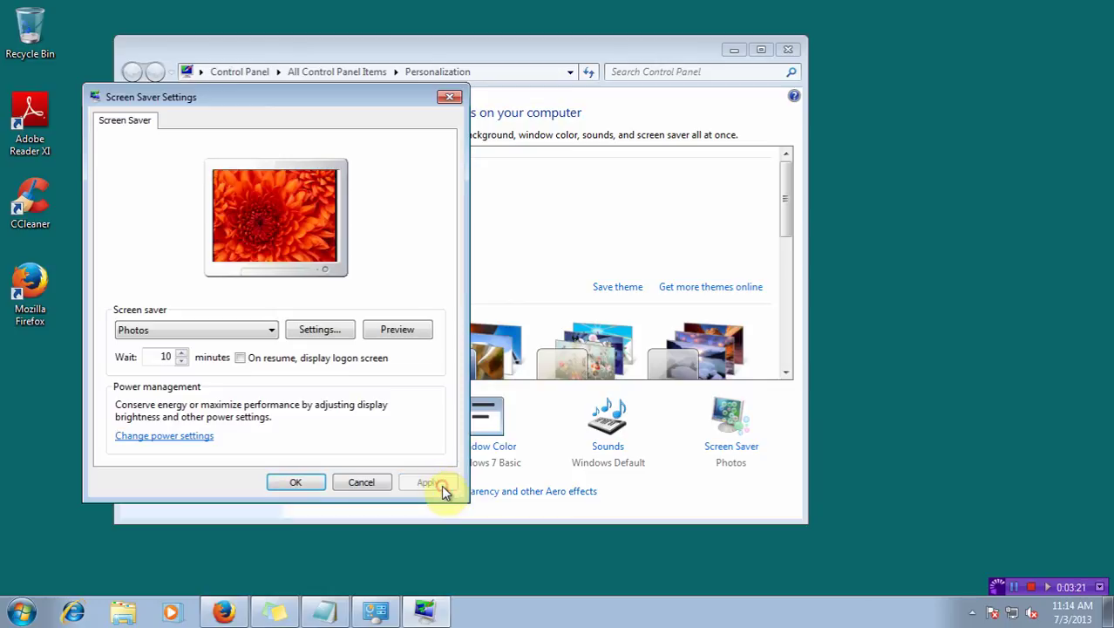
click(296, 485)
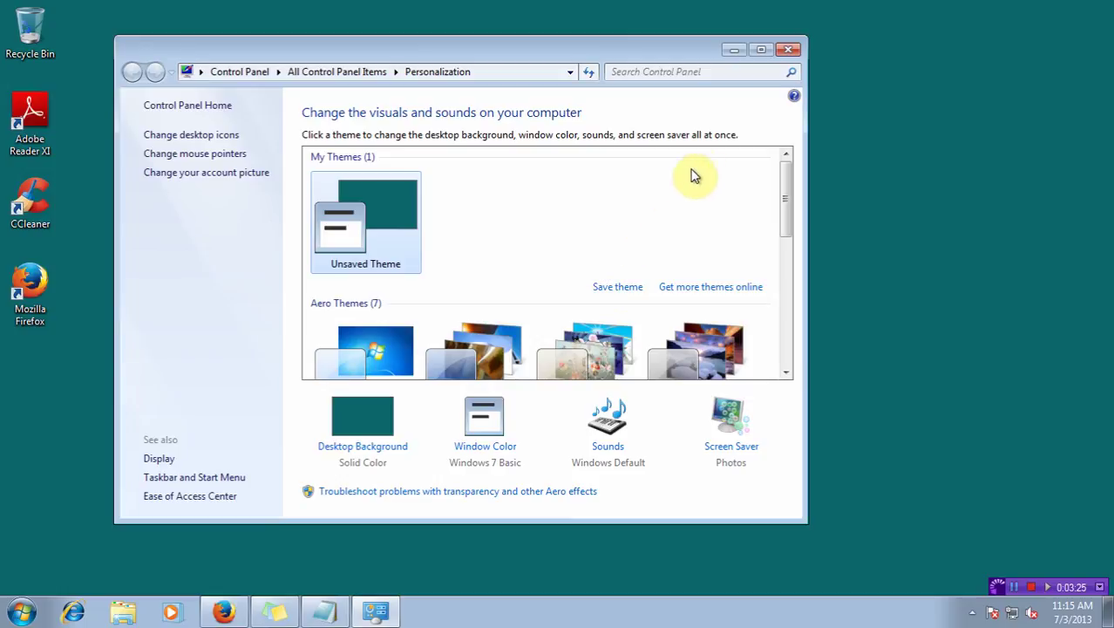
click(789, 50)
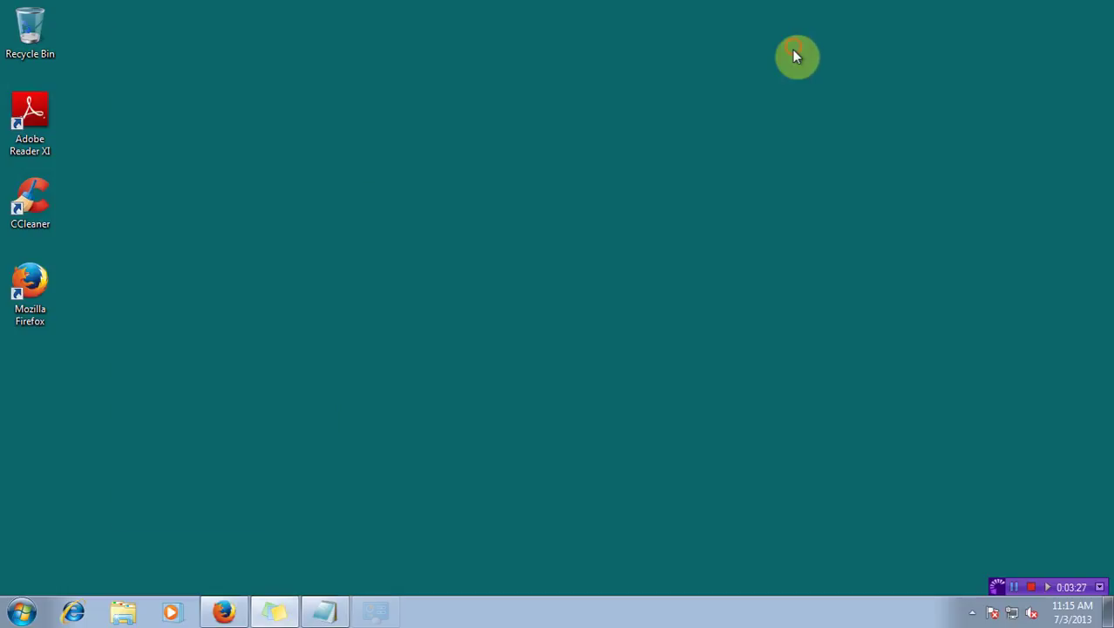